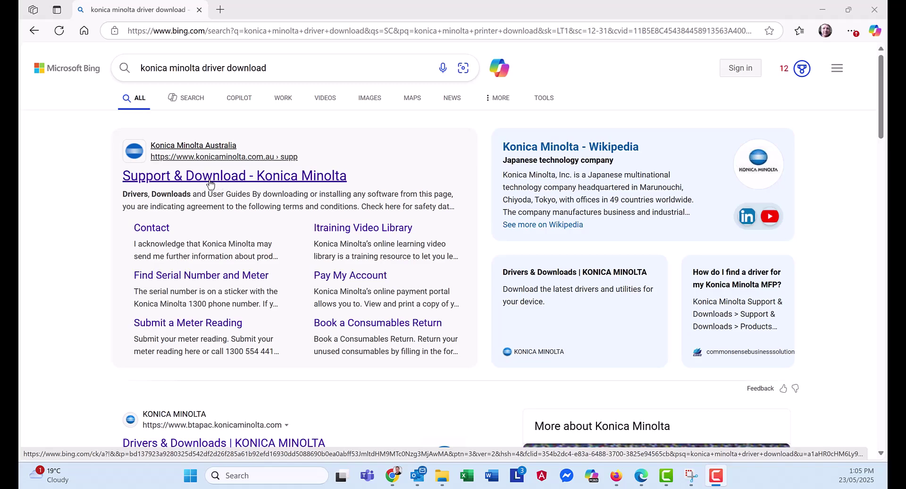
Step: Open Konica Minolta Australia's Drivers, Downloads and User Guides section and look up the downloads for the bizhub C360i
{"action": "left_click", "coordinate": [211, 184]}
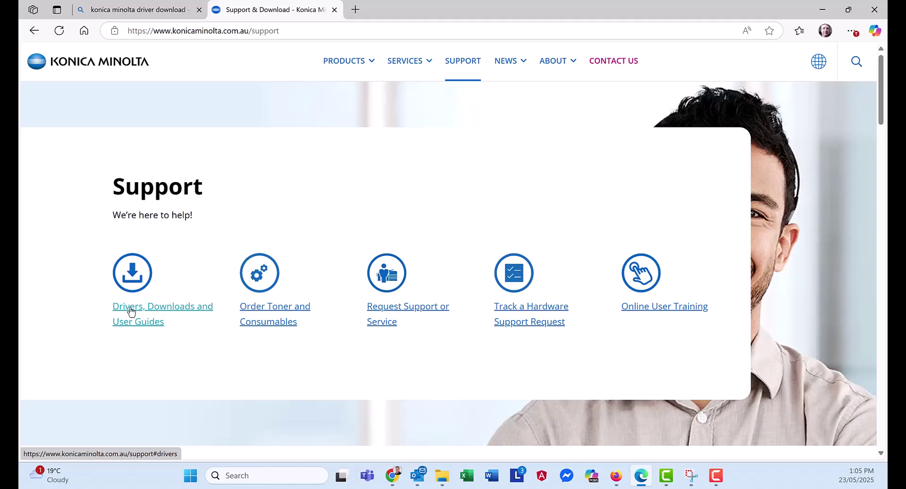
{"action": "left_click", "coordinate": [131, 312]}
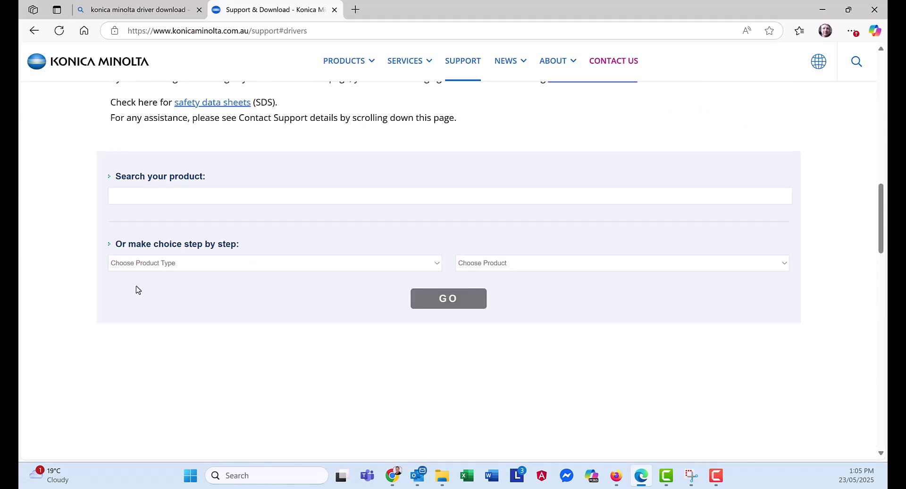
{"action": "left_click", "coordinate": [166, 191]}
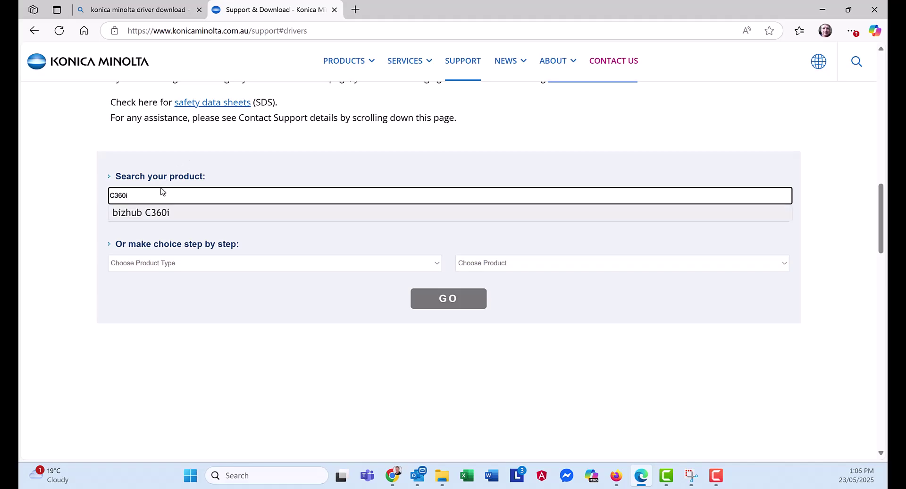
{"action": "left_click", "coordinate": [146, 215]}
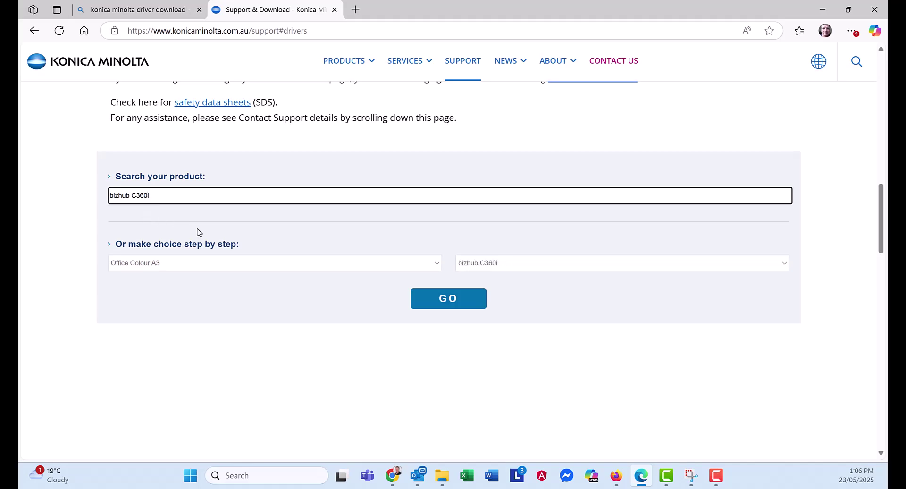
{"action": "left_click", "coordinate": [431, 306]}
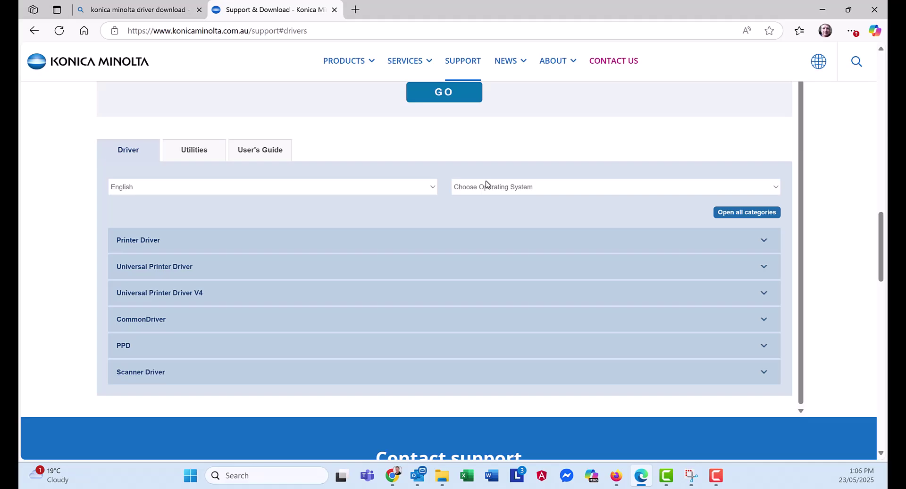
Step: Filter the bizhub C360i drivers to Windows 11 and expand the Universal Printer Driver category
{"action": "left_click", "coordinate": [485, 188]}
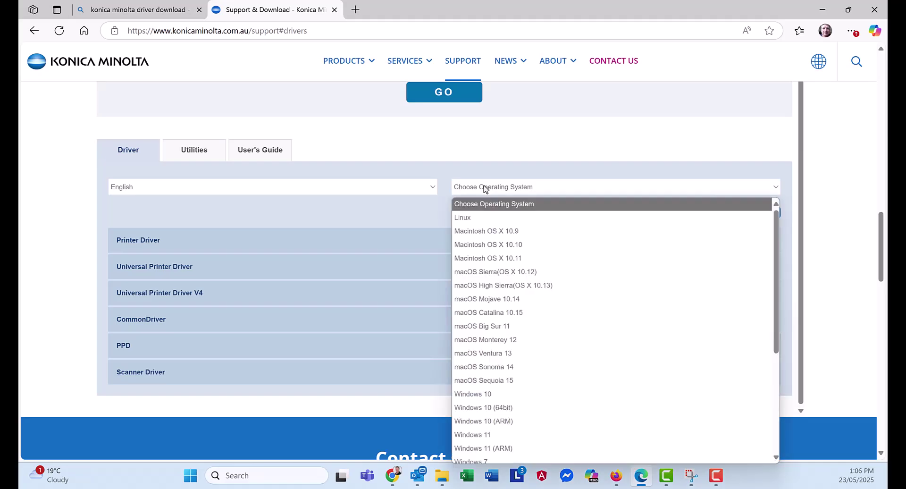
{"action": "left_click", "coordinate": [493, 434]}
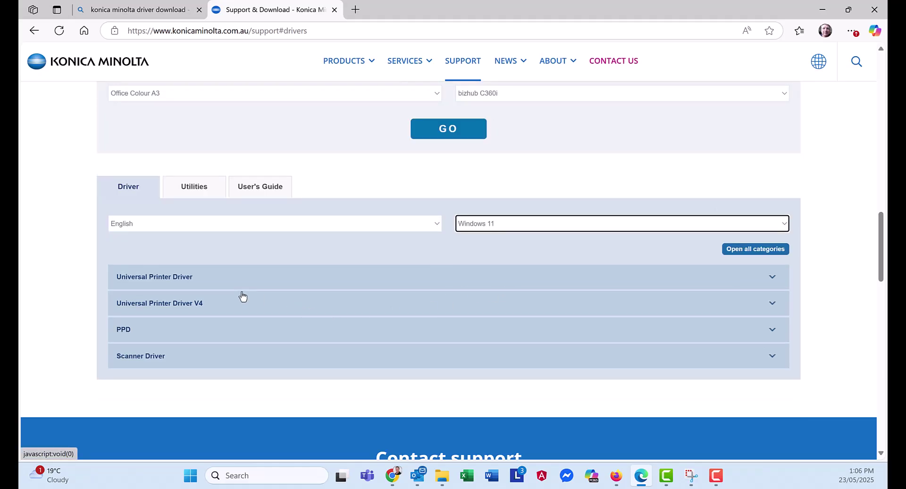
{"action": "left_click", "coordinate": [170, 282]}
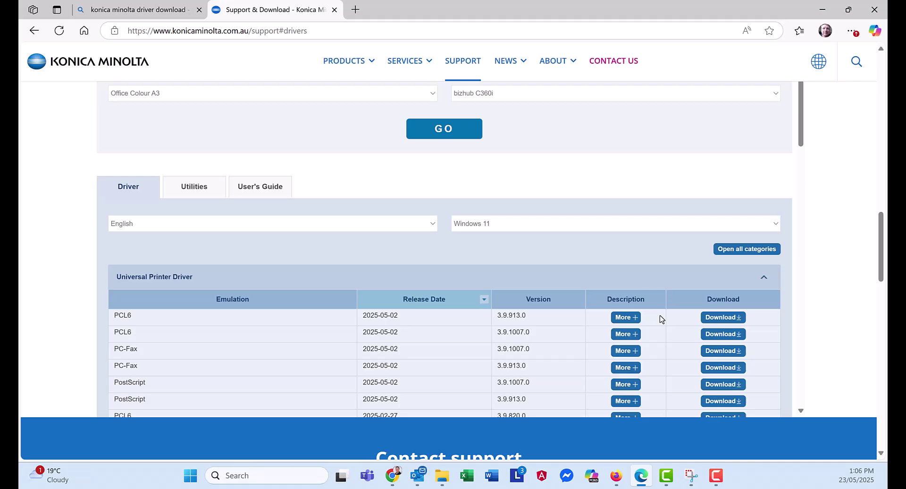
Step: Accept the license agreement for PCL6 driver version 3.9.913.0 and download UPDPCL6Win_399130MU.zip, closing the download dialog
{"action": "left_click", "coordinate": [722, 320]}
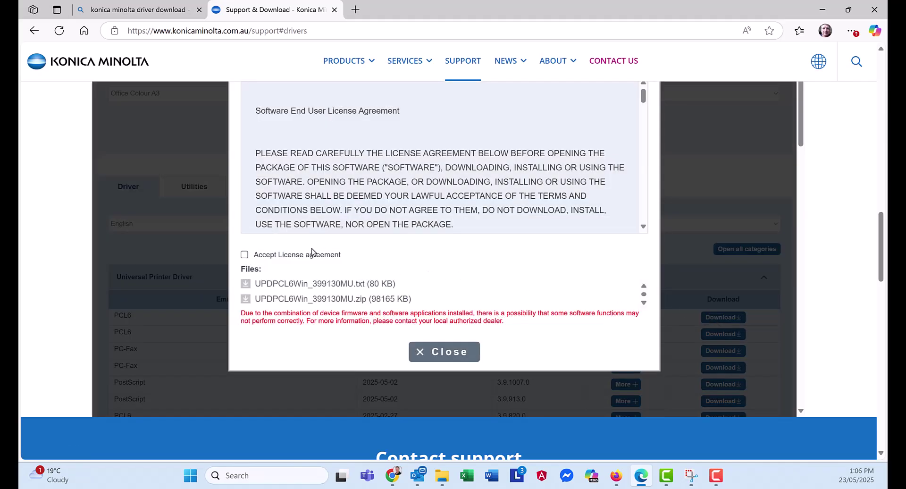
{"action": "left_click", "coordinate": [301, 257]}
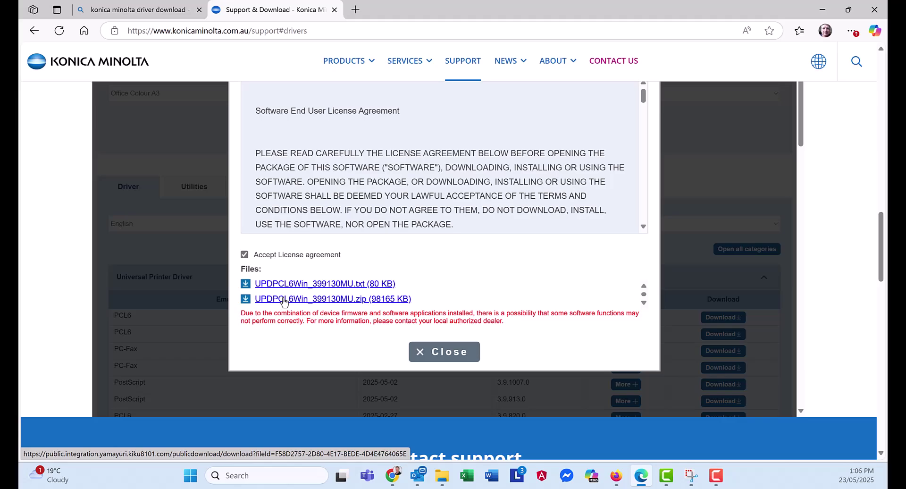
{"action": "left_click", "coordinate": [285, 300]}
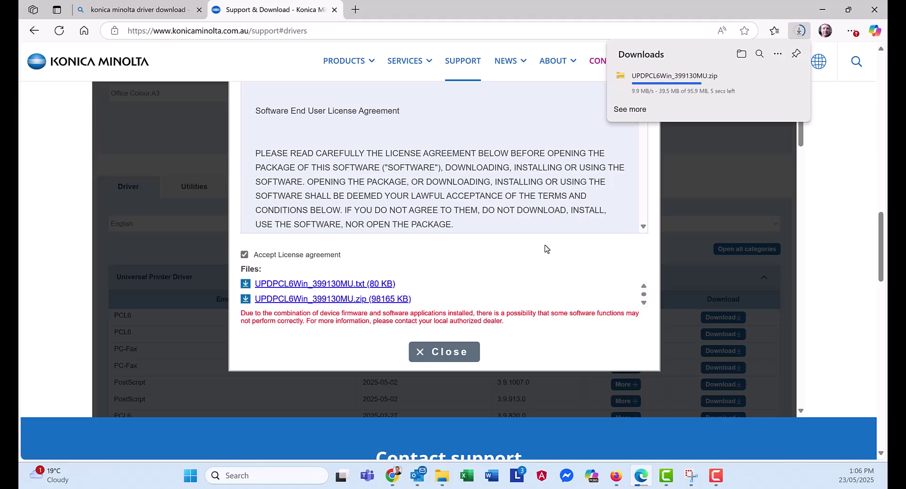
{"action": "left_click", "coordinate": [432, 363]}
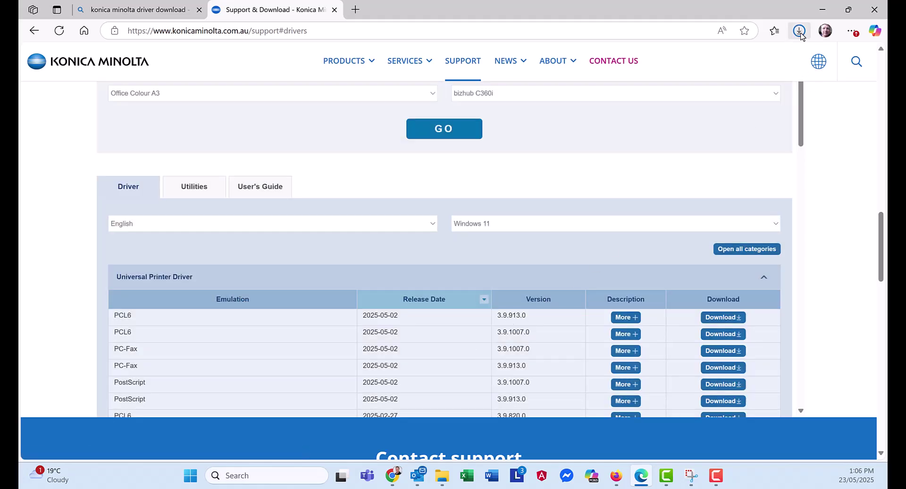
Step: Show the downloaded UPDPCL6Win_399130MU archive in its folder and extract all its files to the suggested destination
{"action": "left_click", "coordinate": [801, 38]}
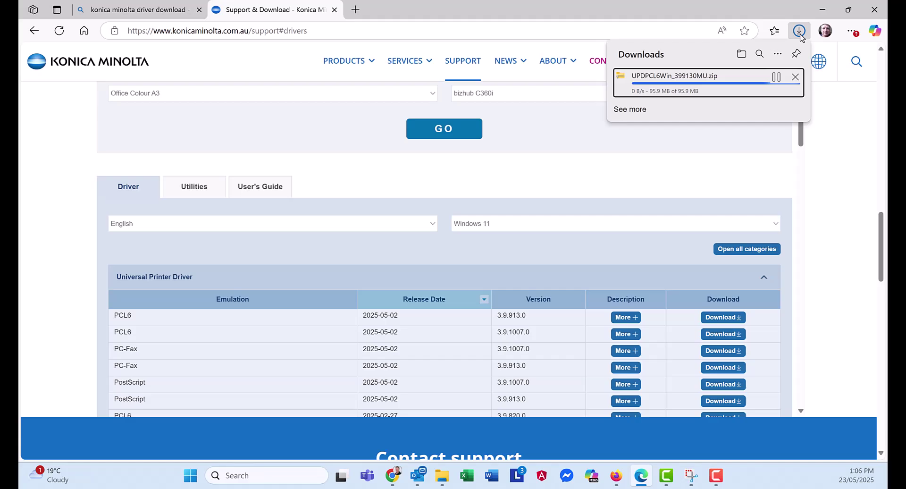
{"action": "mouse_move", "coordinate": [665, 85]}
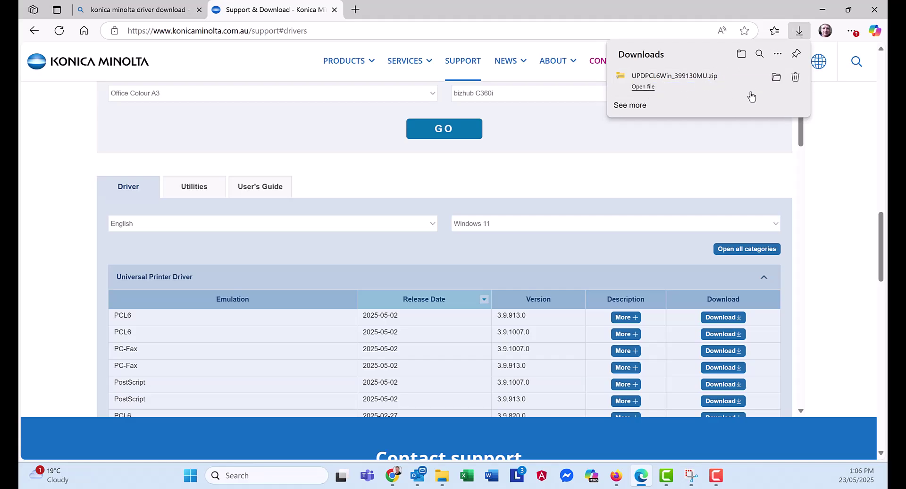
{"action": "left_click", "coordinate": [775, 80]}
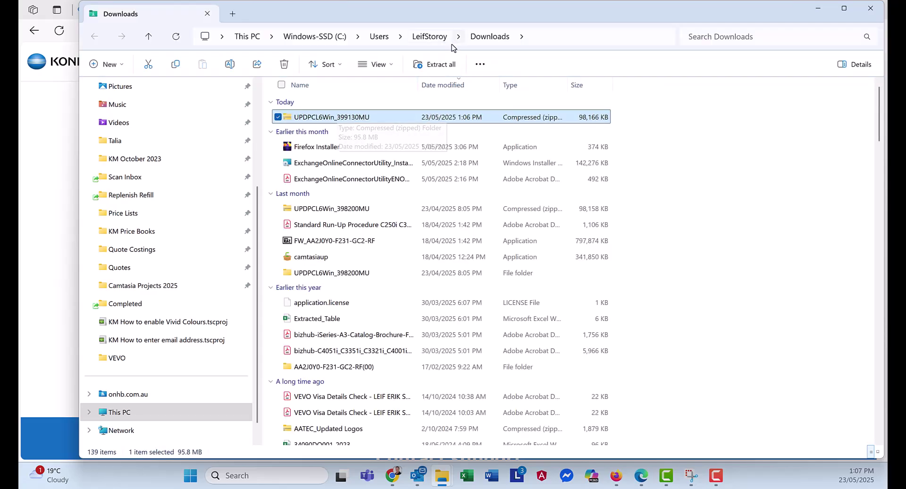
{"action": "left_click", "coordinate": [443, 68]}
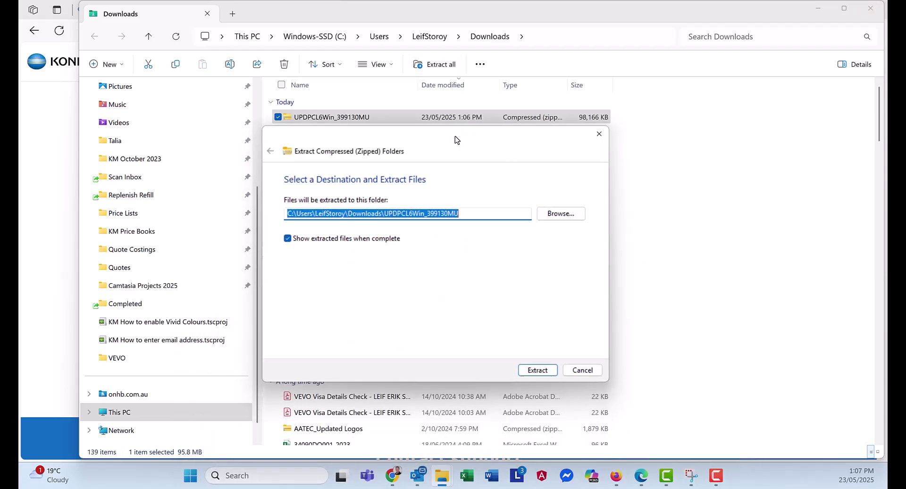
{"action": "left_click", "coordinate": [540, 371]}
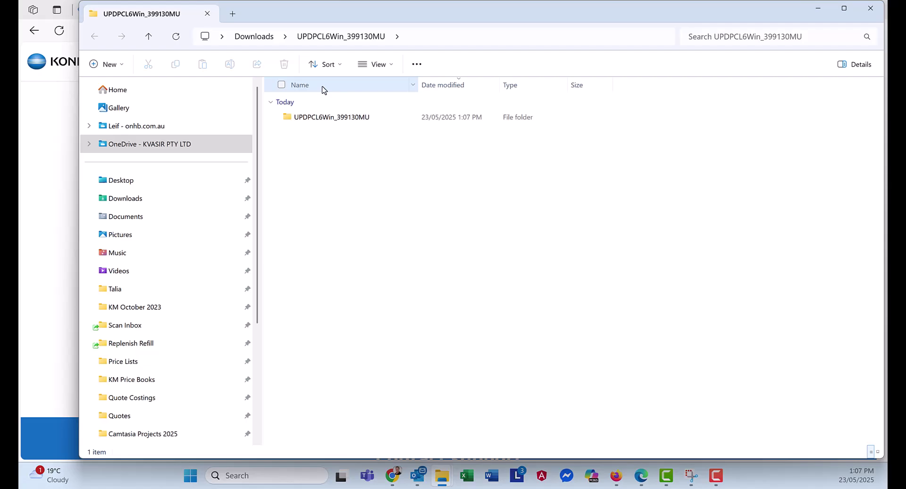
Step: Run UPDSetup64 from the extracted UPDPCL6Win_399130MU folder and agree to the software license
{"action": "double_click", "coordinate": [329, 120]}
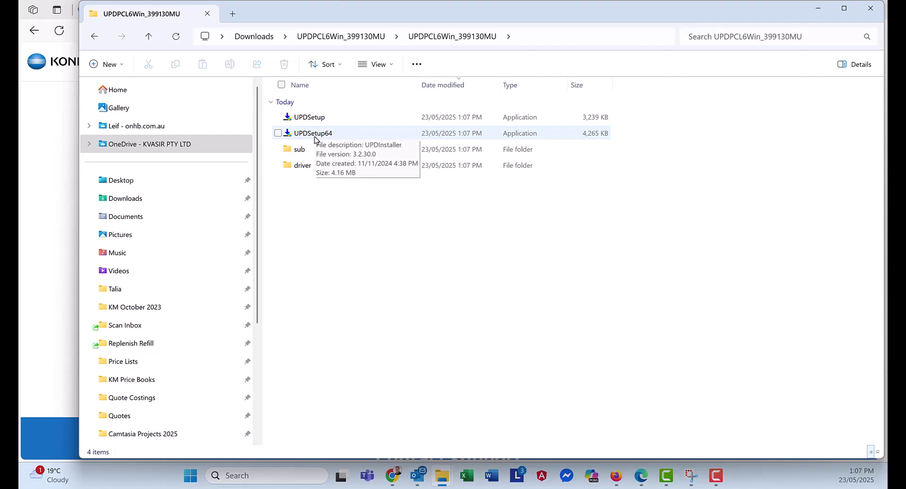
{"action": "double_click", "coordinate": [314, 134]}
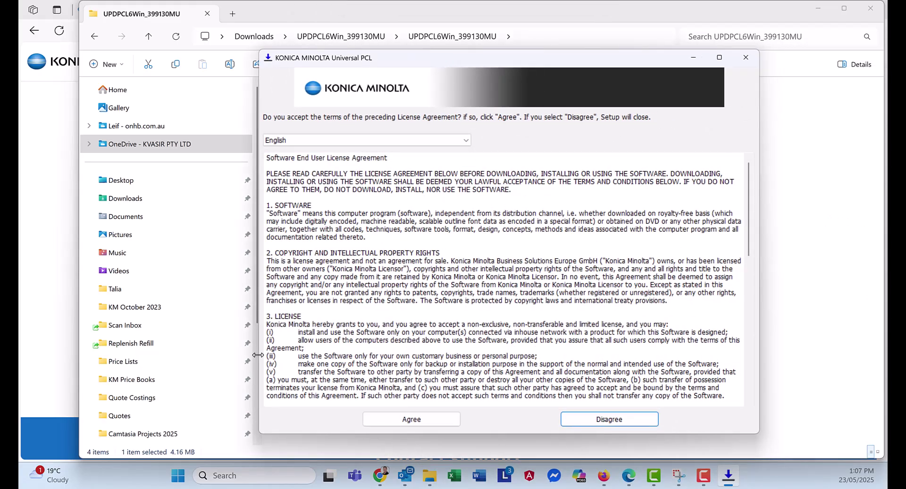
{"action": "left_click", "coordinate": [413, 420]}
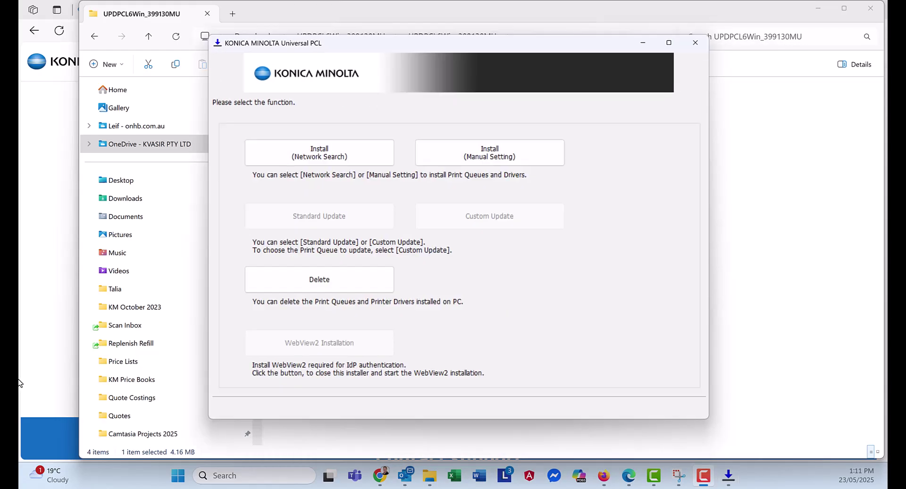
Step: Install the KONICA MINOLTA bizhub C360i PCL print queue through a network search and finish the installer
{"action": "left_click", "coordinate": [293, 160]}
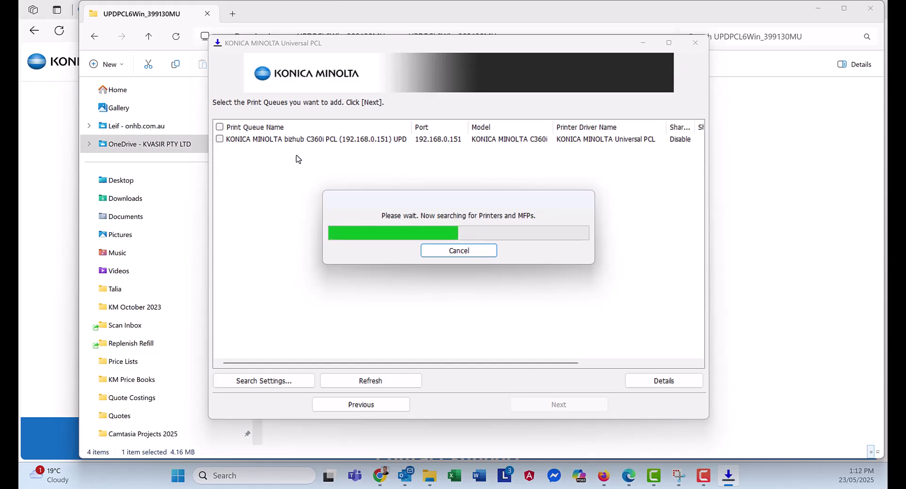
{"action": "left_click", "coordinate": [257, 140]}
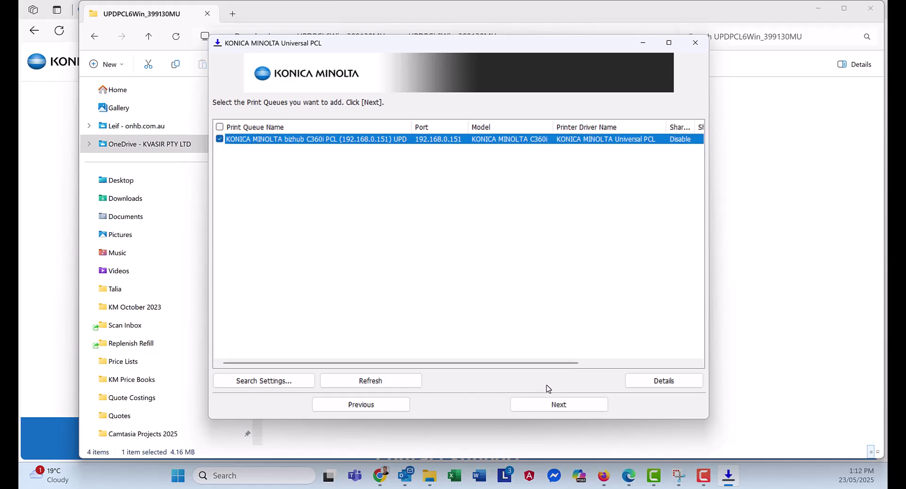
{"action": "left_click", "coordinate": [550, 405]}
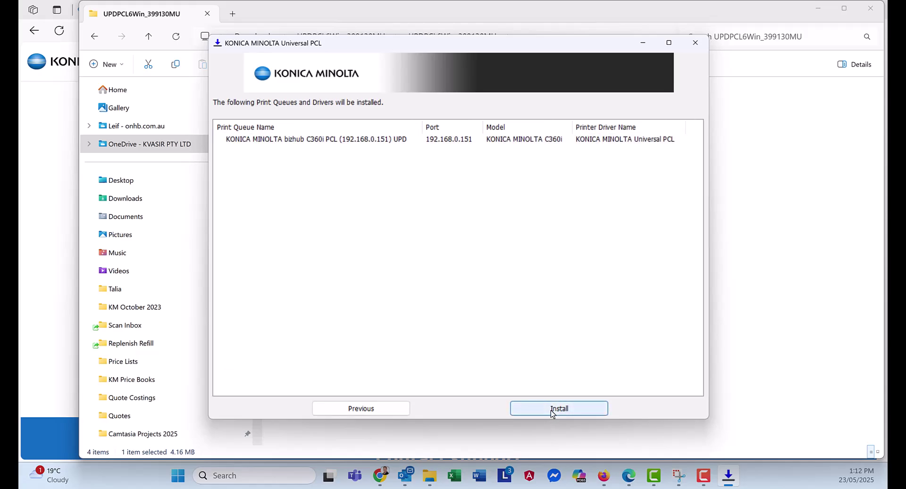
{"action": "left_click", "coordinate": [550, 409]}
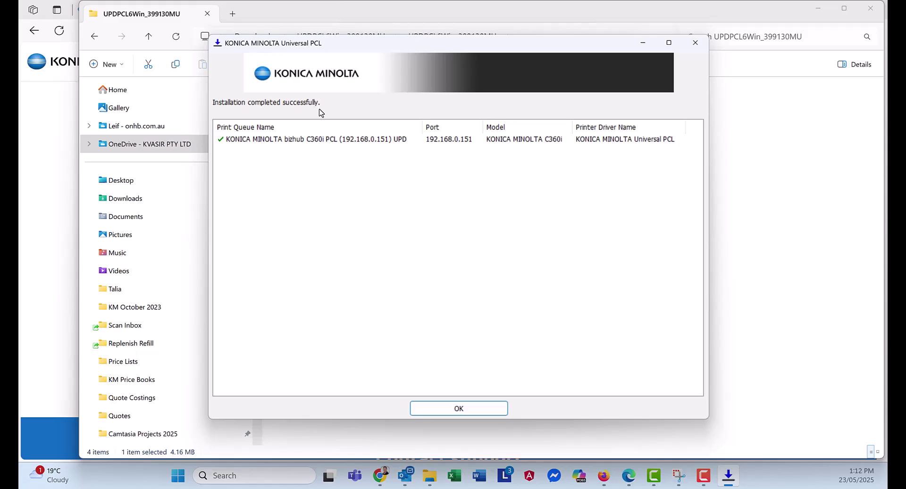
{"action": "left_click", "coordinate": [458, 409]}
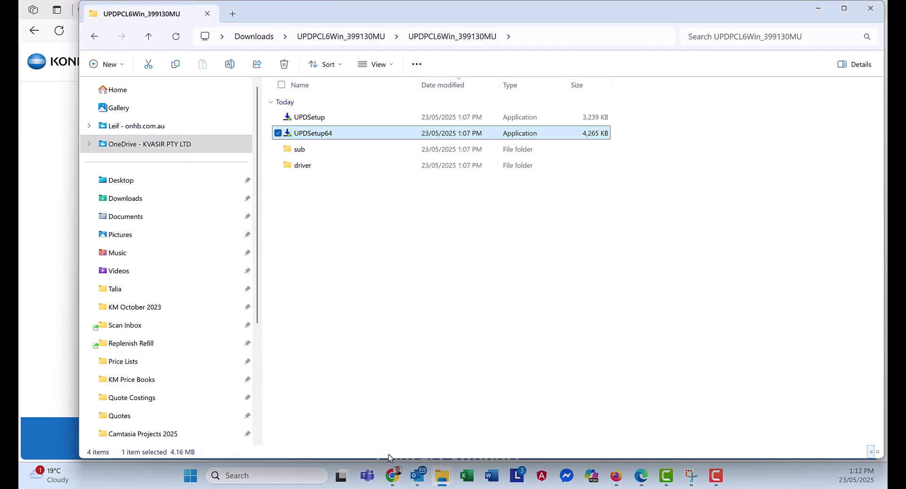
Step: Examine the newly installed bizhub C360i PCL printer's page under Printers & scanners in Windows Settings, closing Settings when done
{"action": "left_click", "coordinate": [191, 480]}
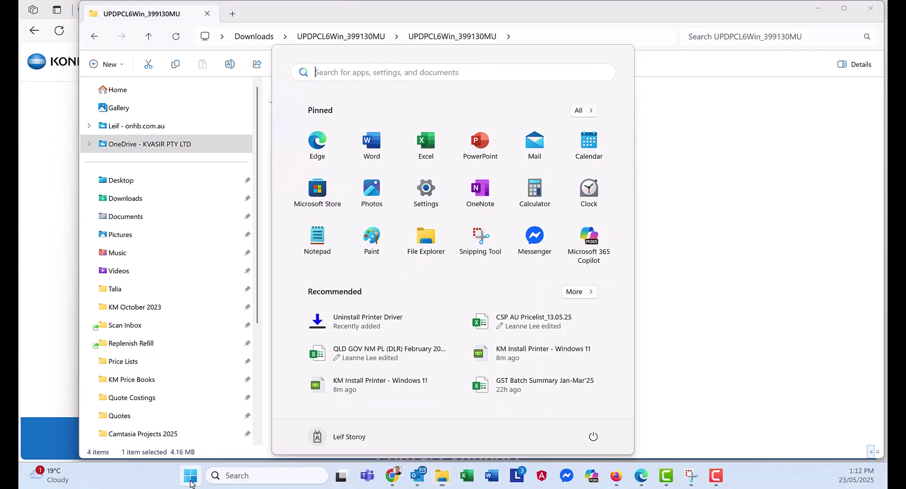
{"action": "left_click", "coordinate": [435, 195]}
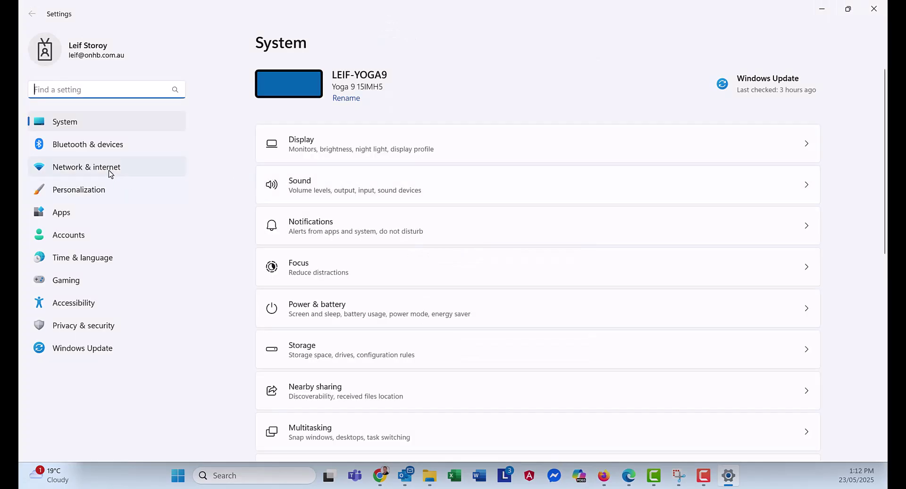
{"action": "left_click", "coordinate": [97, 146]}
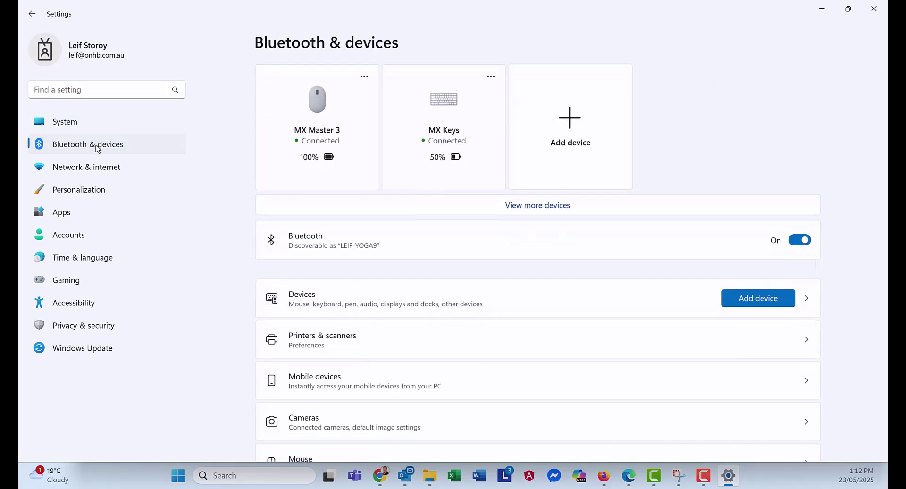
{"action": "left_click", "coordinate": [307, 337]}
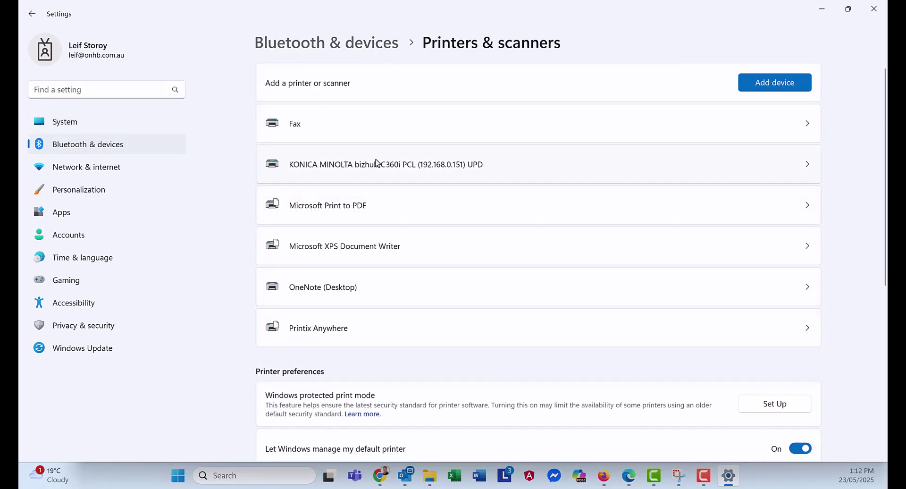
{"action": "left_click", "coordinate": [412, 169]}
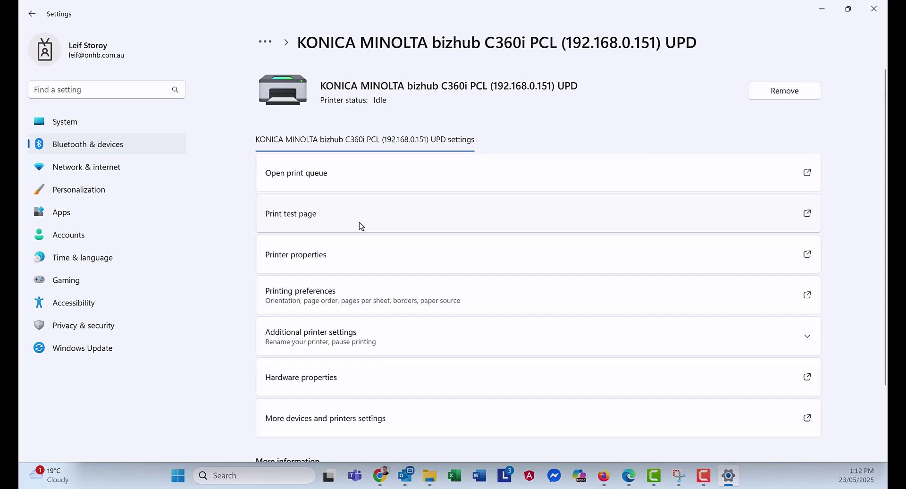
{"action": "left_click", "coordinate": [882, 14]}
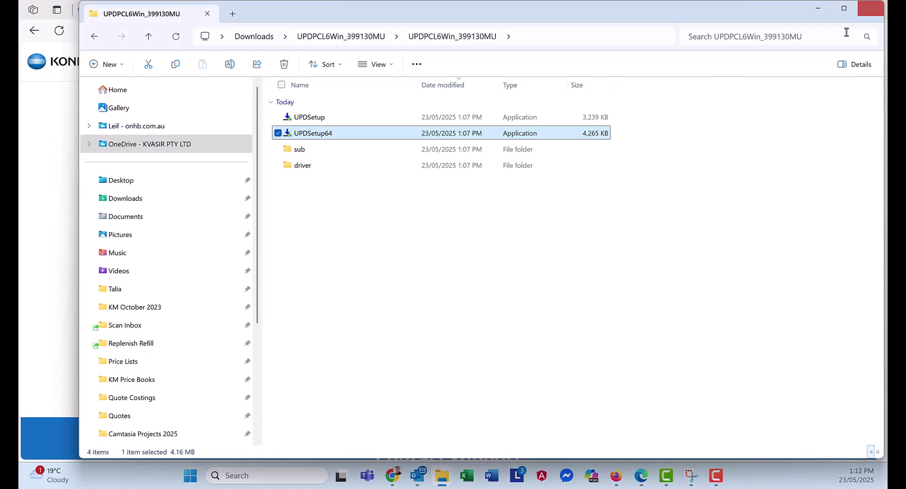